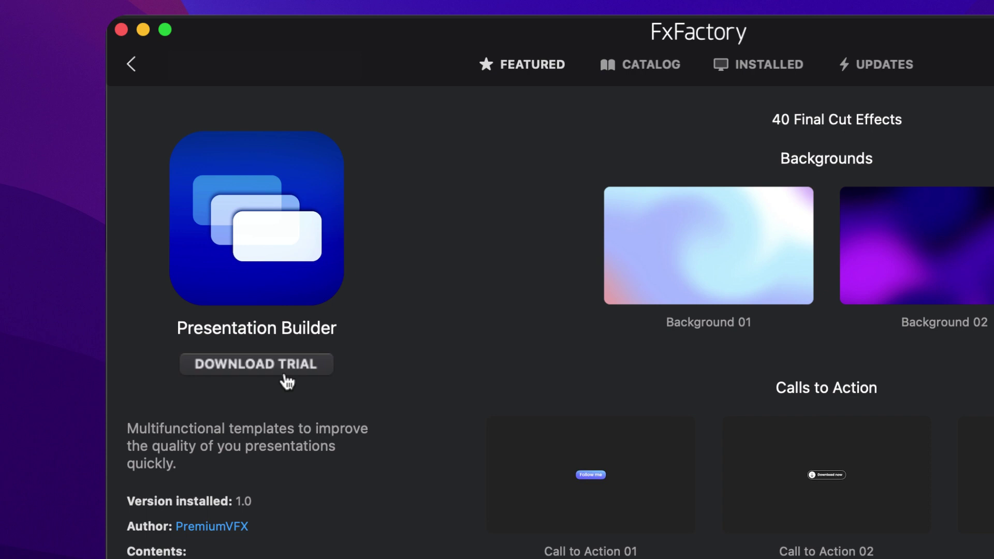
Step: Download and install the Presentation Builder trial from its FxFactory page
{"action": "left_click", "coordinate": [316, 378]}
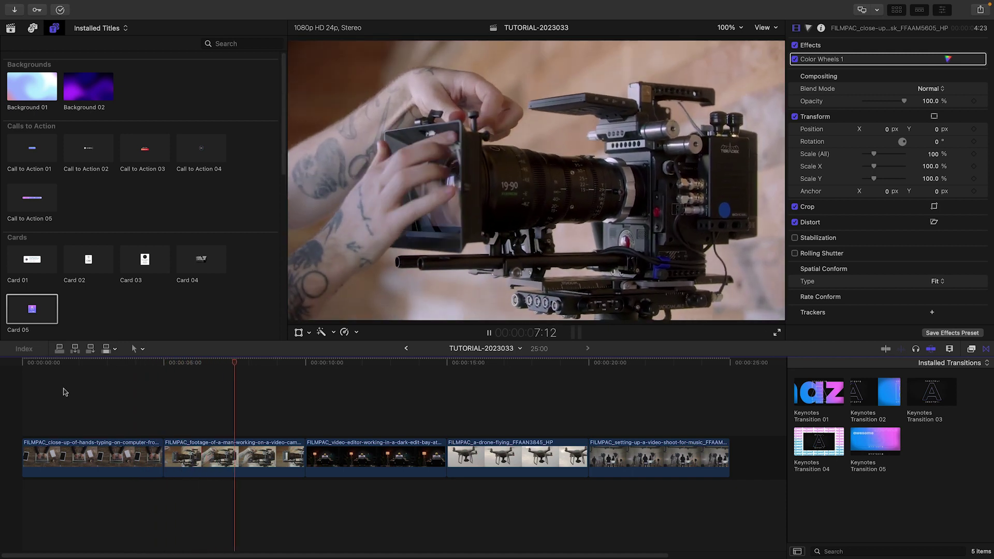
Step: Stop playback, place Background 01 at the timeline start, and reduce its Distortion Amount
{"action": "key", "text": "space"}
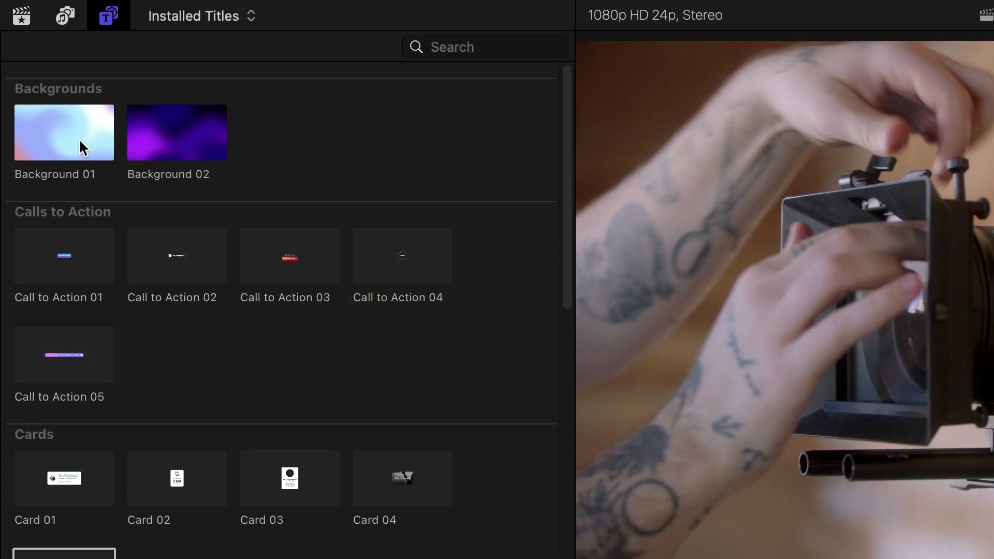
{"action": "left_click", "coordinate": [39, 90]}
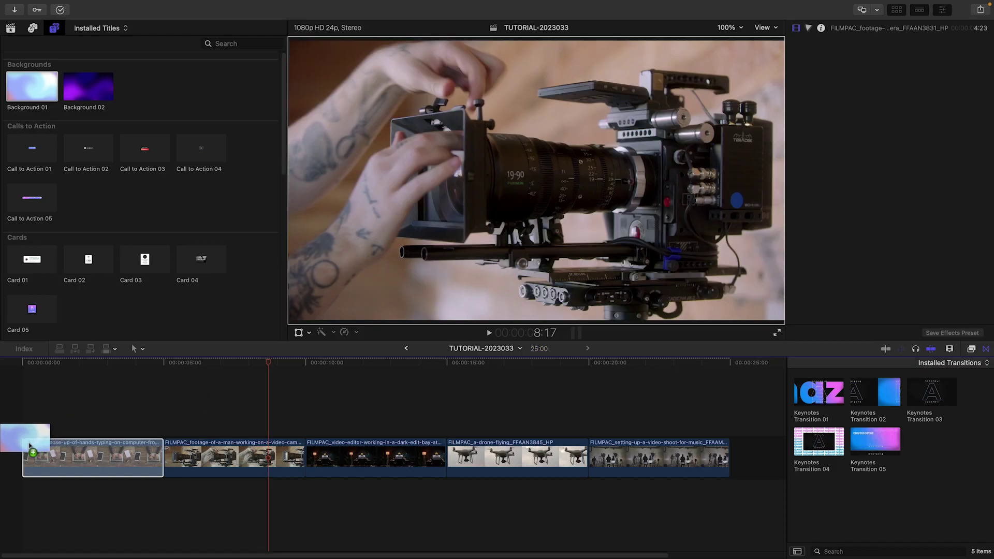
{"action": "left_click_drag", "start_coordinate": [32, 87], "coordinate": [23, 457]}
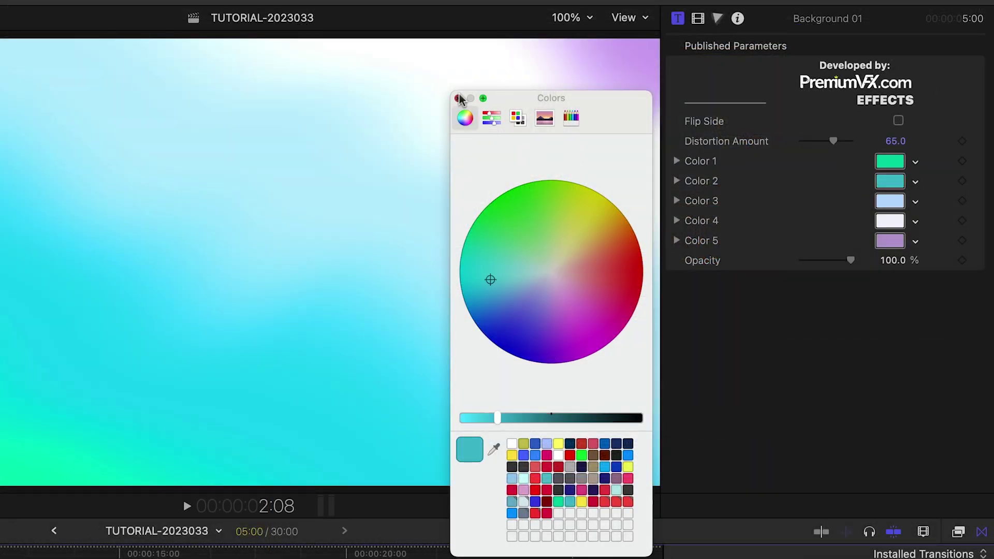
{"action": "left_click", "coordinate": [459, 99]}
{"action": "left_click_drag", "start_coordinate": [834, 141], "coordinate": [814, 141]}
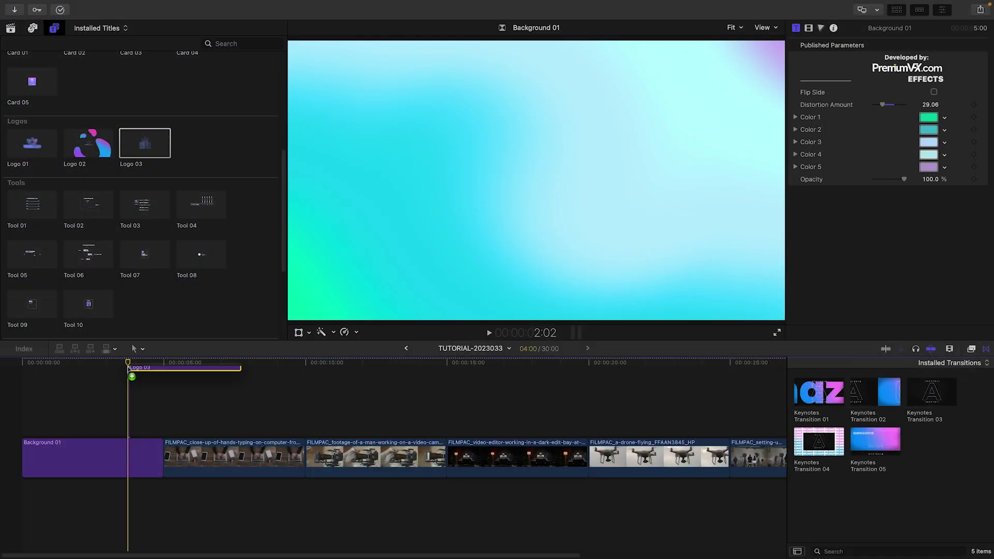
Step: Add Logo 03 above Background 01 using the Luminary Studios clip as its logo
{"action": "left_click_drag", "start_coordinate": [144, 142], "coordinate": [31, 437]}
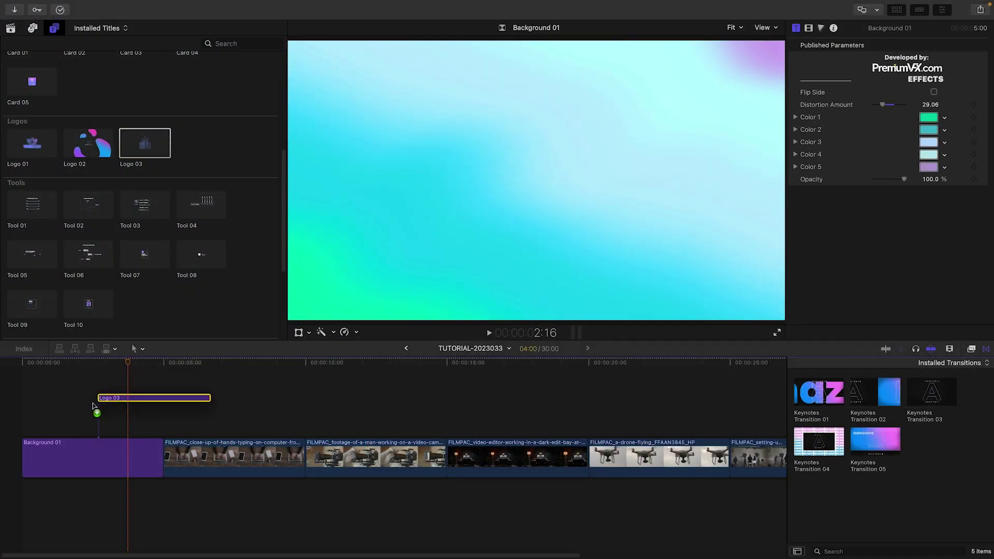
{"action": "left_click", "coordinate": [915, 174]}
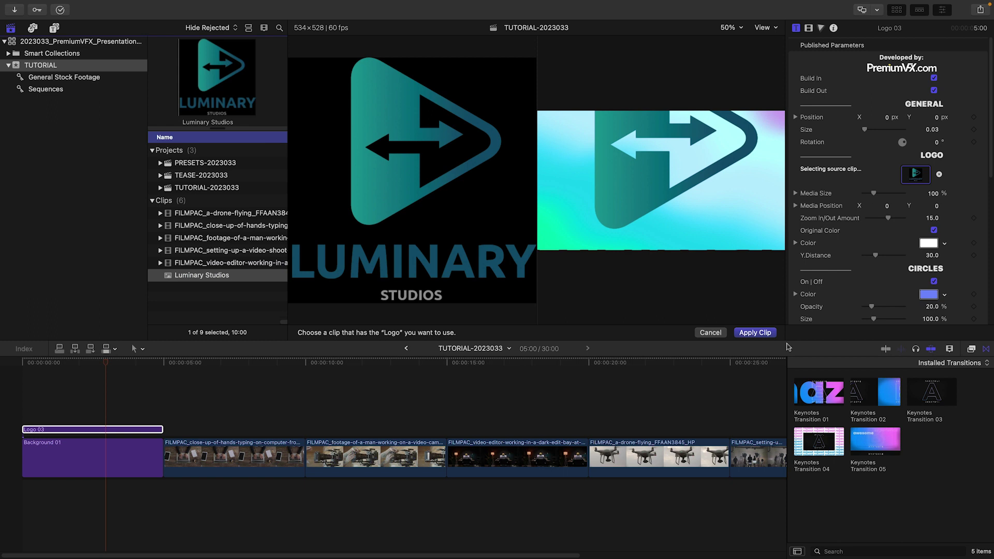
{"action": "left_click", "coordinate": [755, 332]}
Step: Shrink the logo to 25%, adjust its zoom, and tint it crimson
{"action": "left_click_drag", "start_coordinate": [802, 282], "coordinate": [791, 289]}
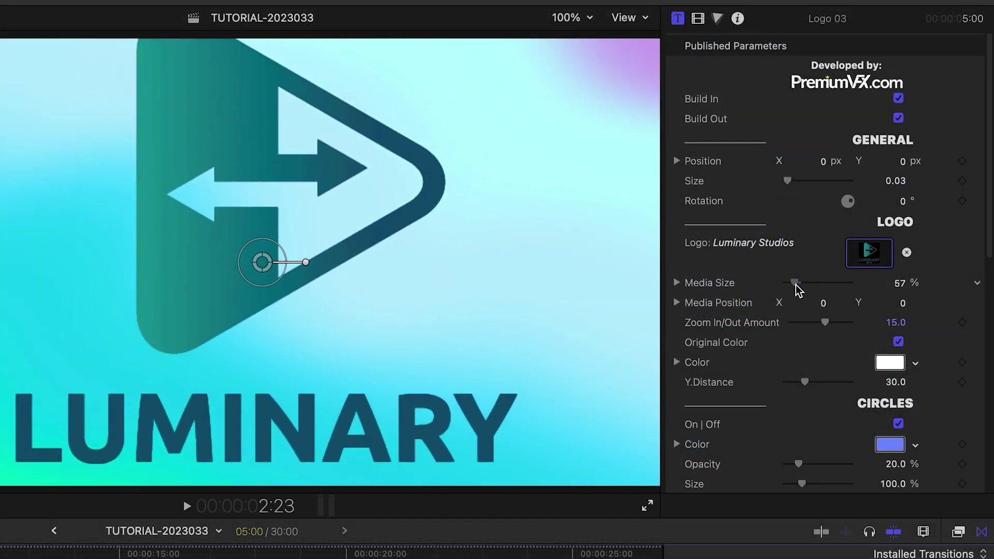
{"action": "mouse_move", "coordinate": [820, 323]}
{"action": "left_mouse_down"}
{"action": "mouse_move", "coordinate": [786, 331]}
{"action": "mouse_move", "coordinate": [817, 325]}
{"action": "left_mouse_up"}
{"action": "mouse_move", "coordinate": [770, 397]}
{"action": "left_mouse_down"}
{"action": "mouse_move", "coordinate": [810, 396]}
{"action": "mouse_move", "coordinate": [781, 399]}
{"action": "mouse_move", "coordinate": [788, 404]}
{"action": "left_mouse_up"}
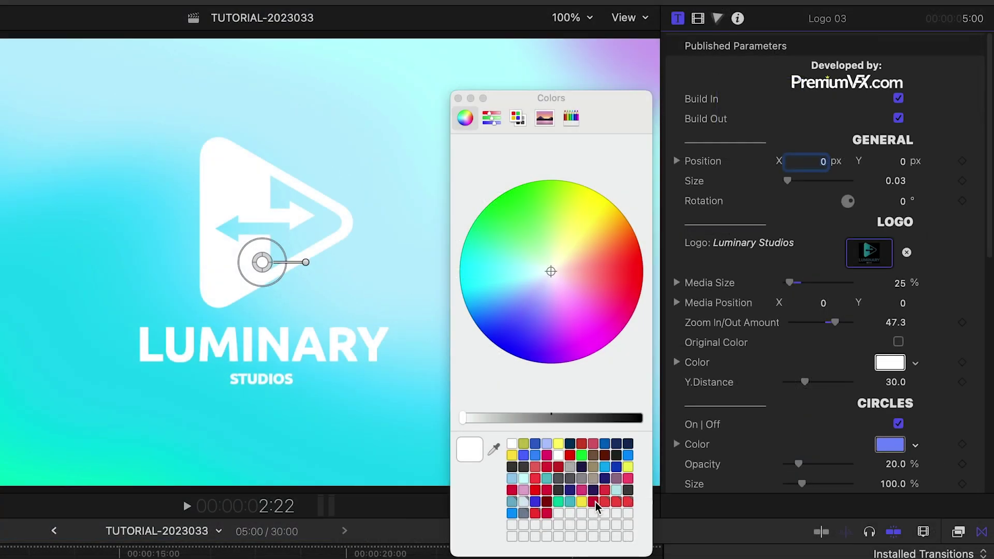
{"action": "left_click", "coordinate": [594, 501]}
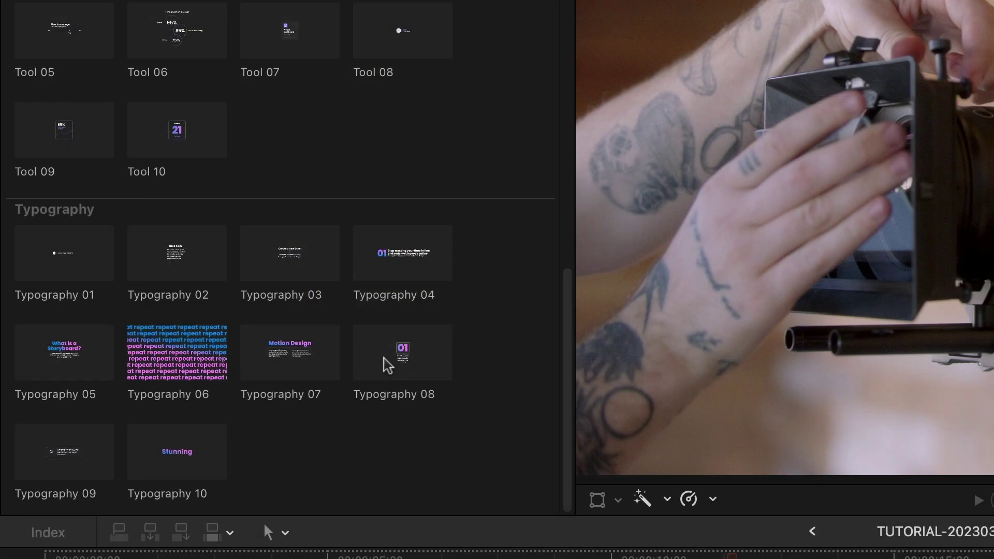
Step: Add Typography 08 over the typing clip with smaller text and shadows, and copy it onward
{"action": "left_click_drag", "start_coordinate": [201, 259], "coordinate": [172, 432]}
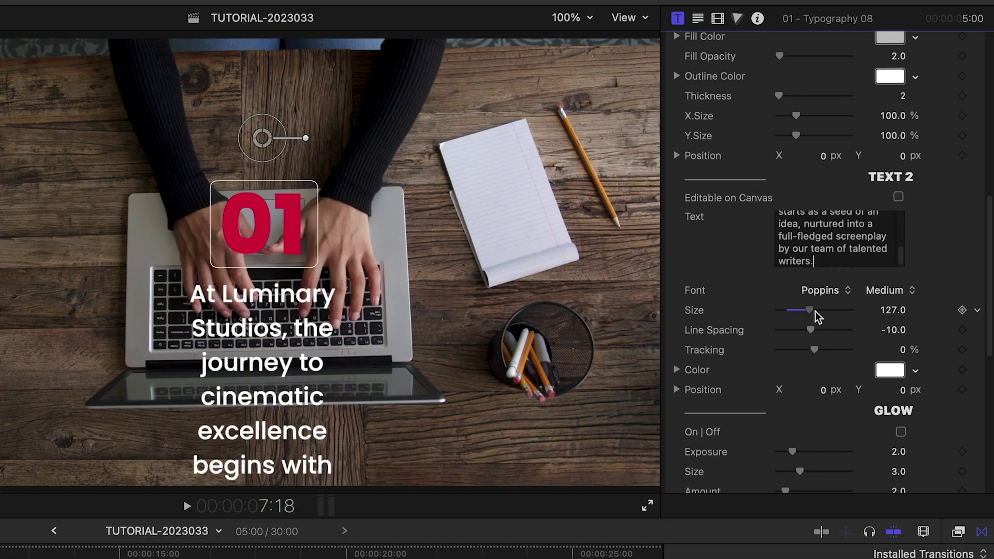
{"action": "left_click_drag", "start_coordinate": [815, 316], "coordinate": [790, 322]}
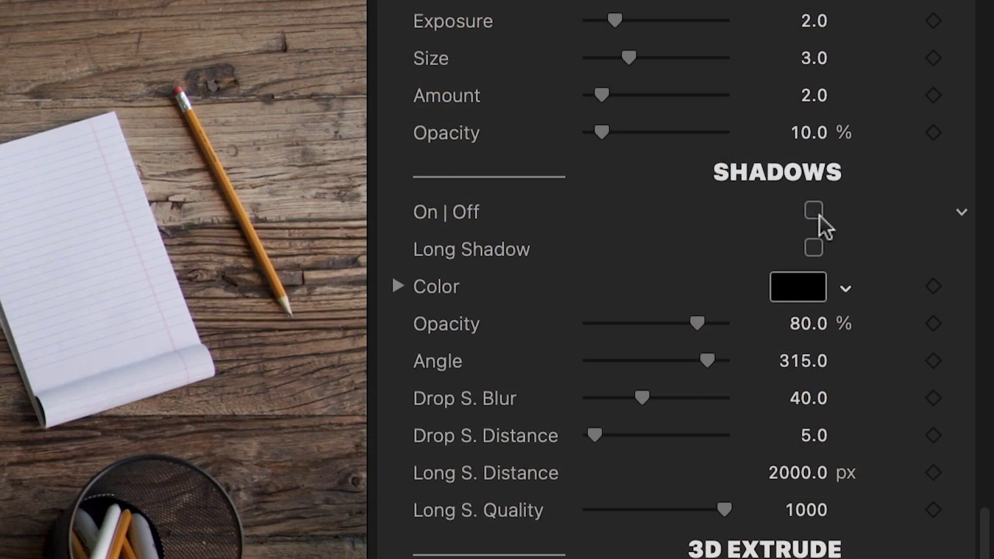
{"action": "left_click", "coordinate": [814, 211]}
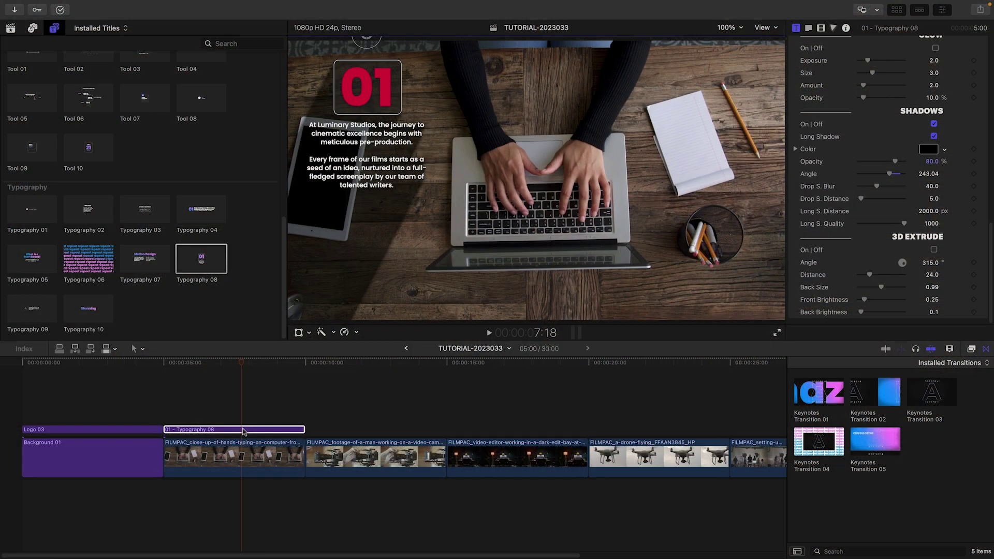
{"action": "left_click_drag", "start_coordinate": [242, 431], "coordinate": [389, 431]}
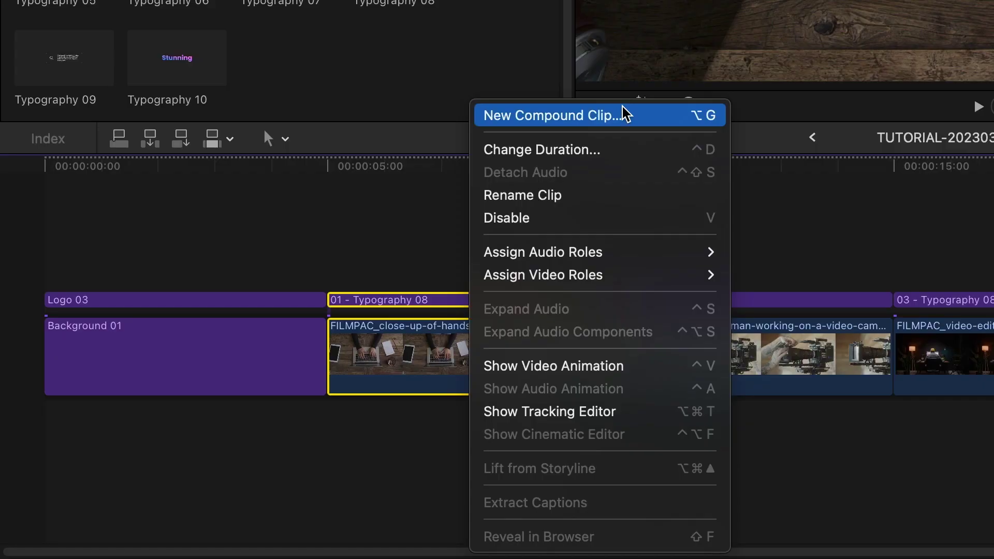
Step: Combine the selected titled clips into a new compound clip
{"action": "left_click", "coordinate": [624, 114]}
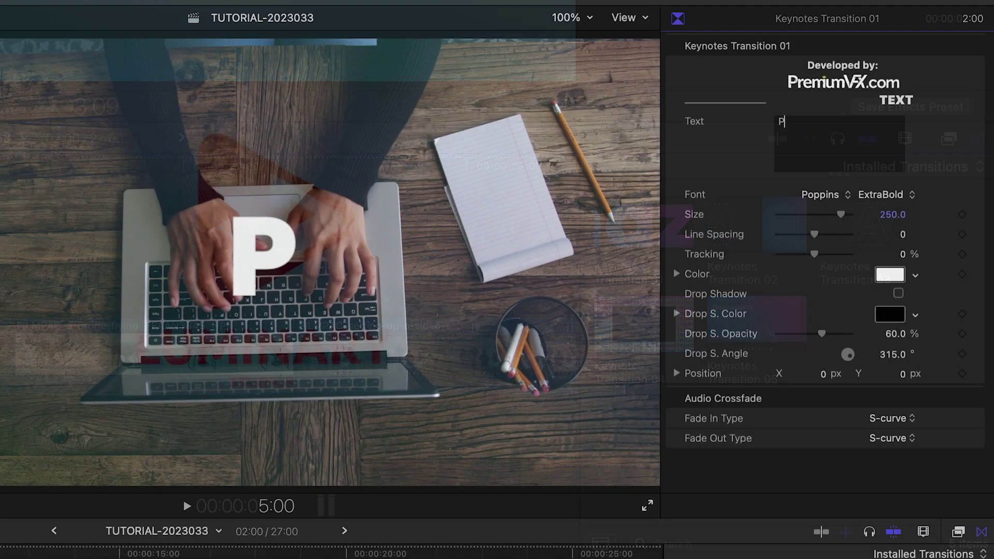
{"action": "type", "text": "re-Pro"}
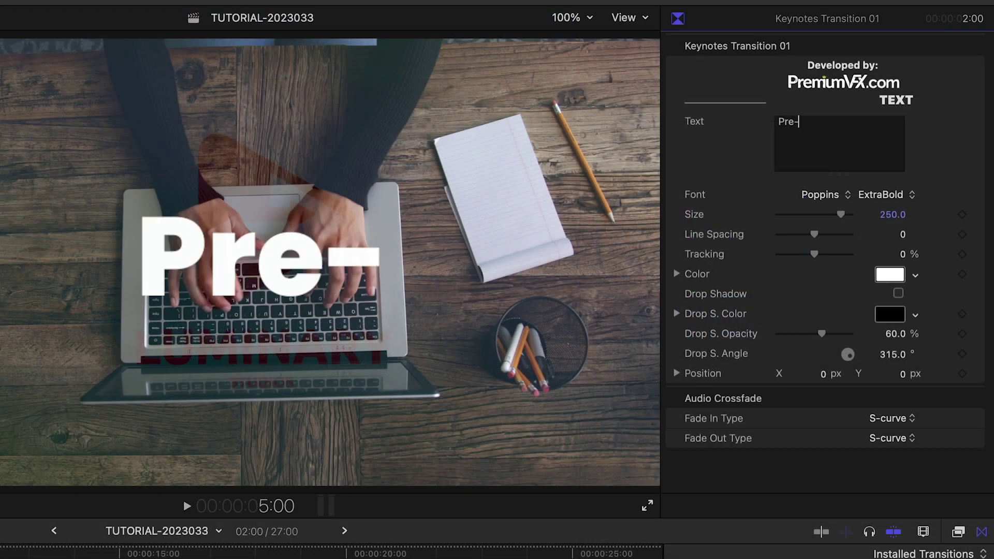
{"action": "type", "text": "ducti"}
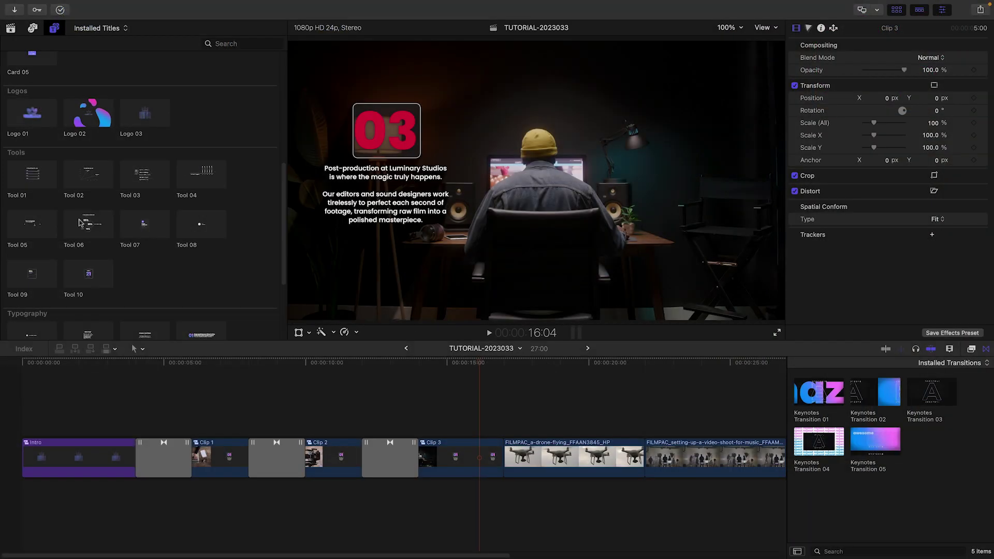
Step: Place Tool 06 over the drone clip and thicken its ring outlines to 16
{"action": "left_click_drag", "start_coordinate": [88, 224], "coordinate": [502, 420]}
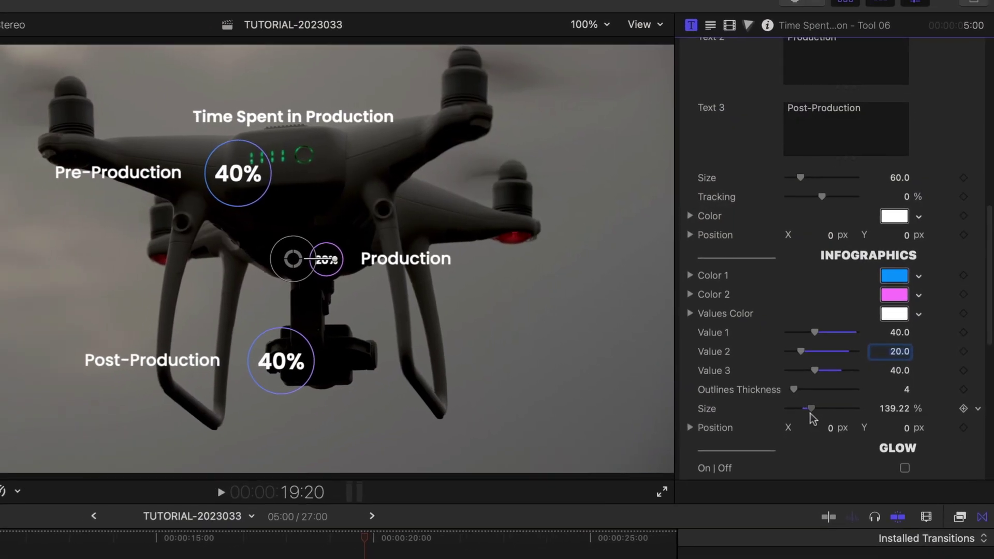
{"action": "left_click_drag", "start_coordinate": [804, 377], "coordinate": [822, 379]}
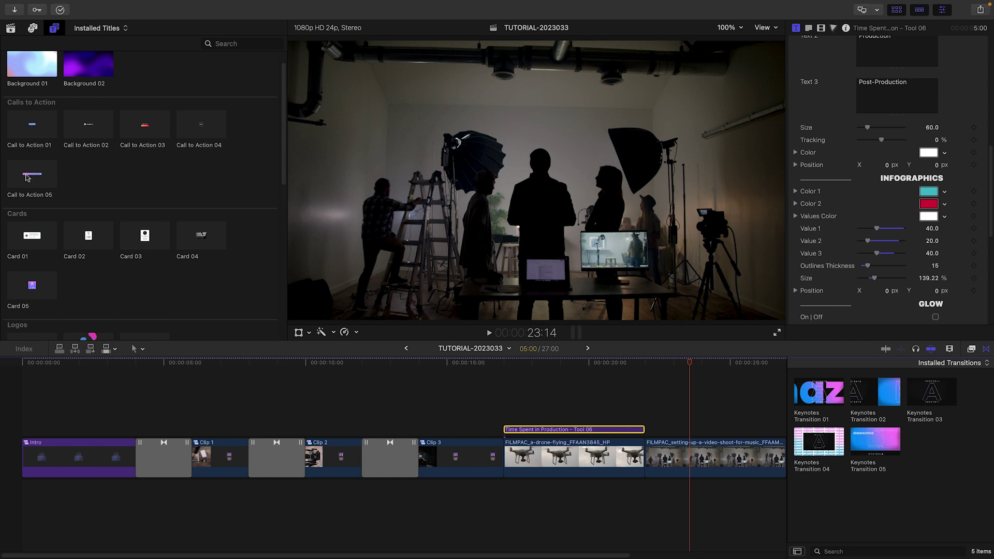
Step: Layer Call to Action 05 and Card 05 titles over the final studio shoot clip
{"action": "left_click_drag", "start_coordinate": [530, 360], "coordinate": [668, 421]}
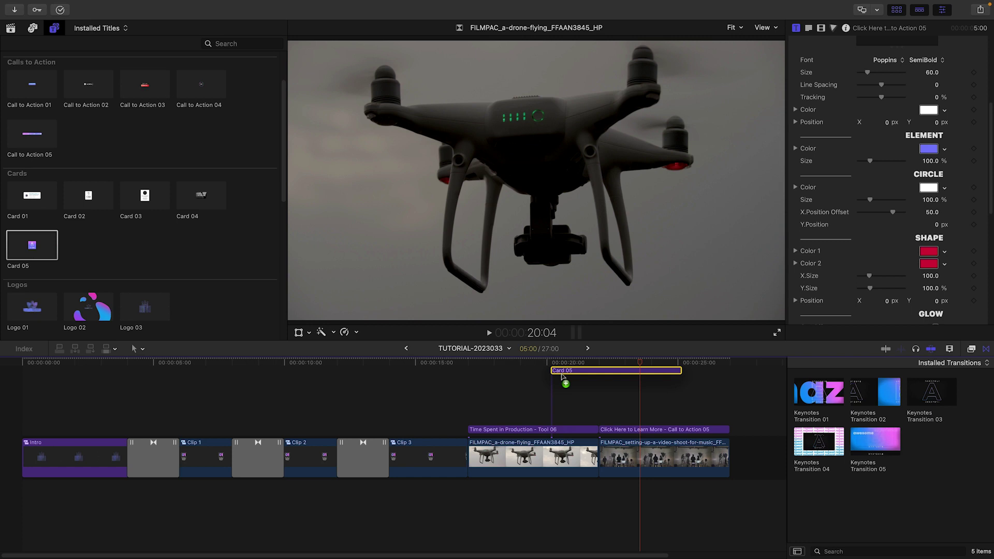
{"action": "left_click_drag", "start_coordinate": [556, 368], "coordinate": [600, 417]}
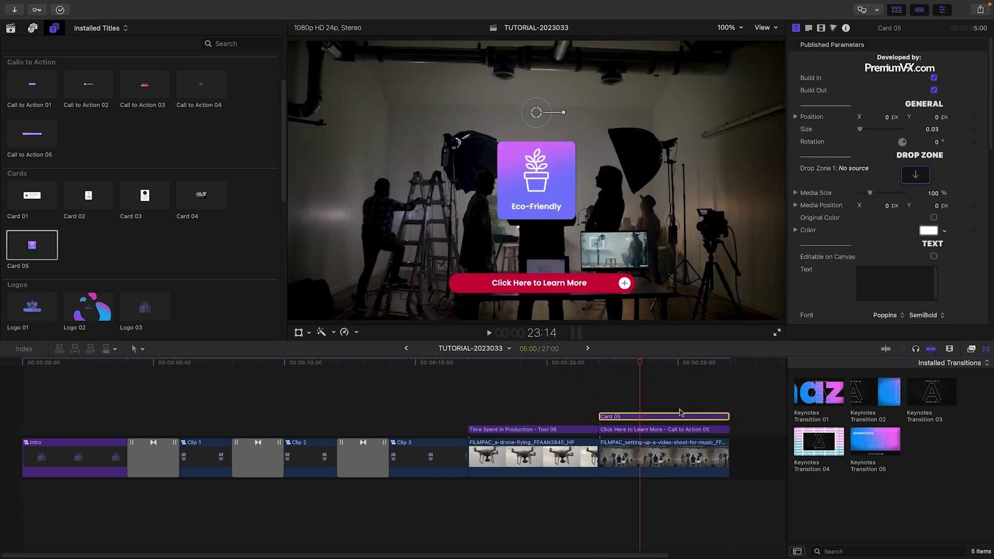